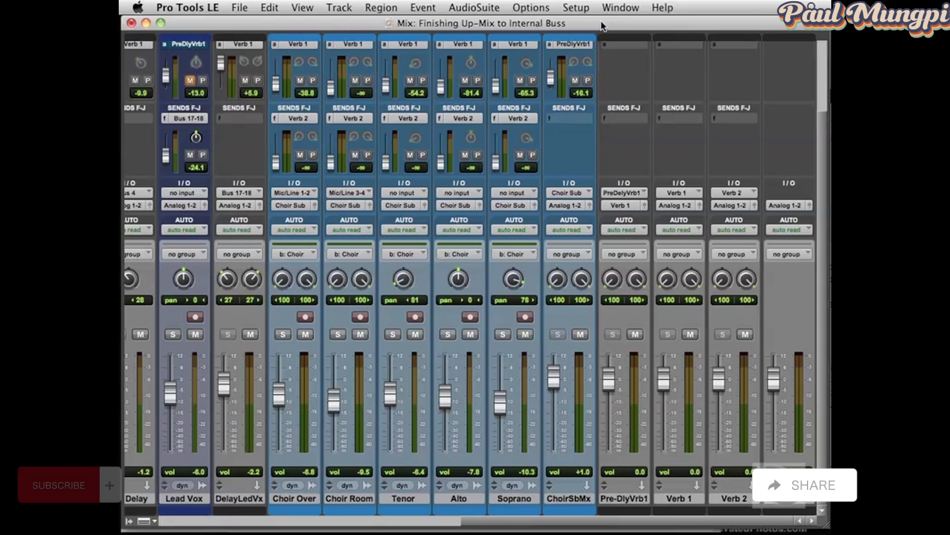
- Create one new stereo audio track in samples directly after the Verb 2 track
{"action": "left_click", "coordinate": [744, 499]}
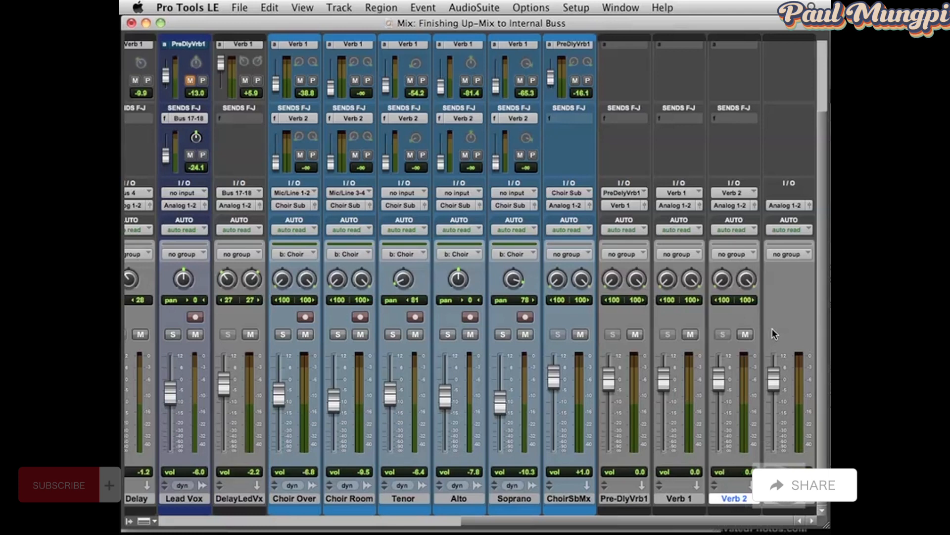
{"action": "key", "text": "shift+super+n"}
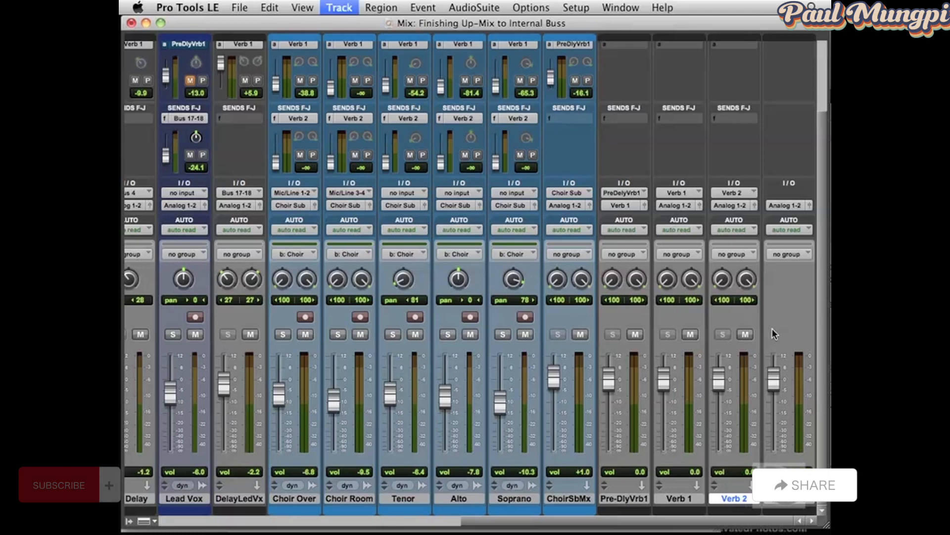
{"action": "key", "text": "super+Right"}
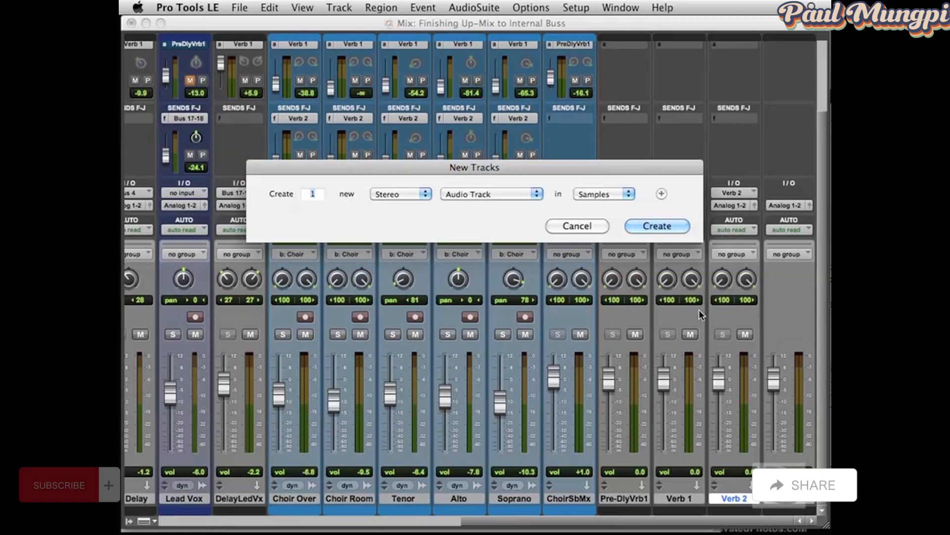
{"action": "left_click", "coordinate": [659, 225]}
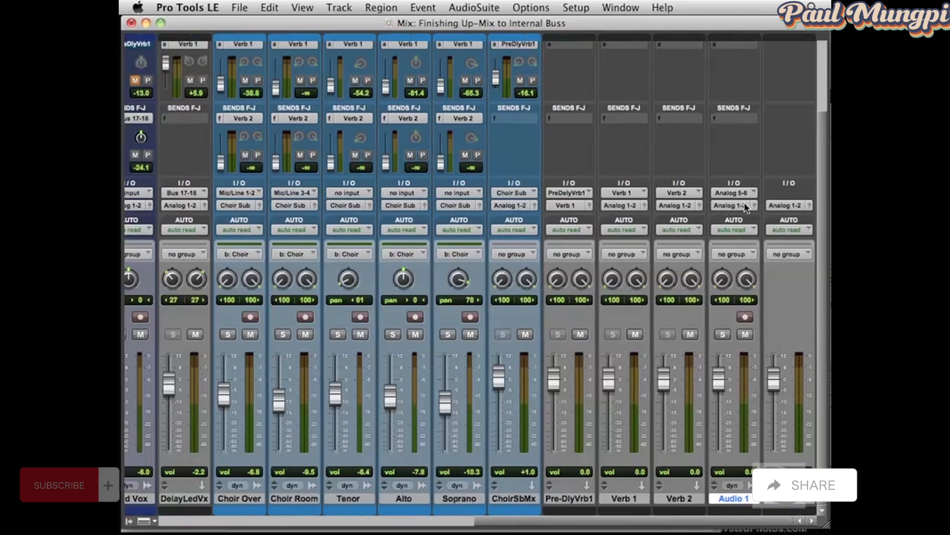
- Set the new audio track's input to the Internal Buss (Stereo) bus
{"action": "left_click", "coordinate": [733, 192]}
{"action": "mouse_move", "coordinate": [750, 203]}
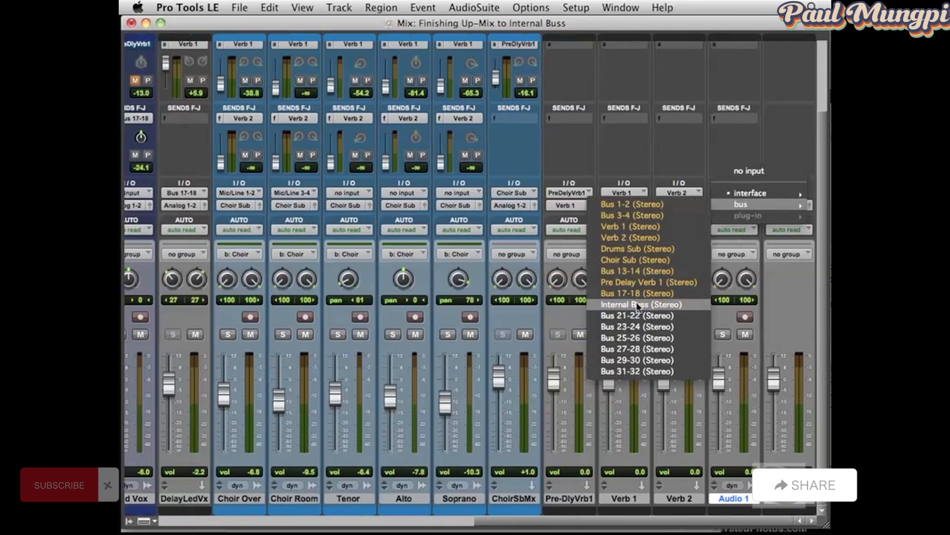
{"action": "left_click", "coordinate": [662, 303]}
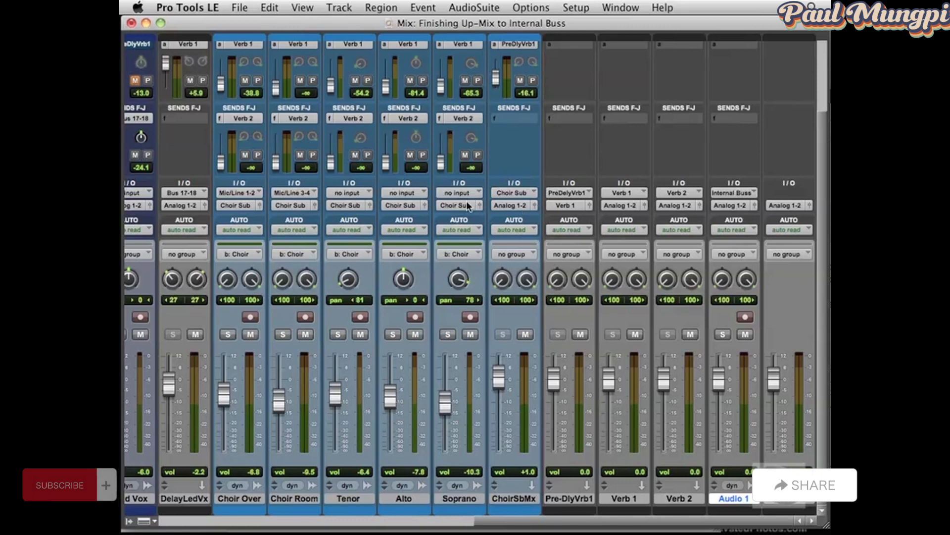
{"action": "left_click", "coordinate": [521, 203]}
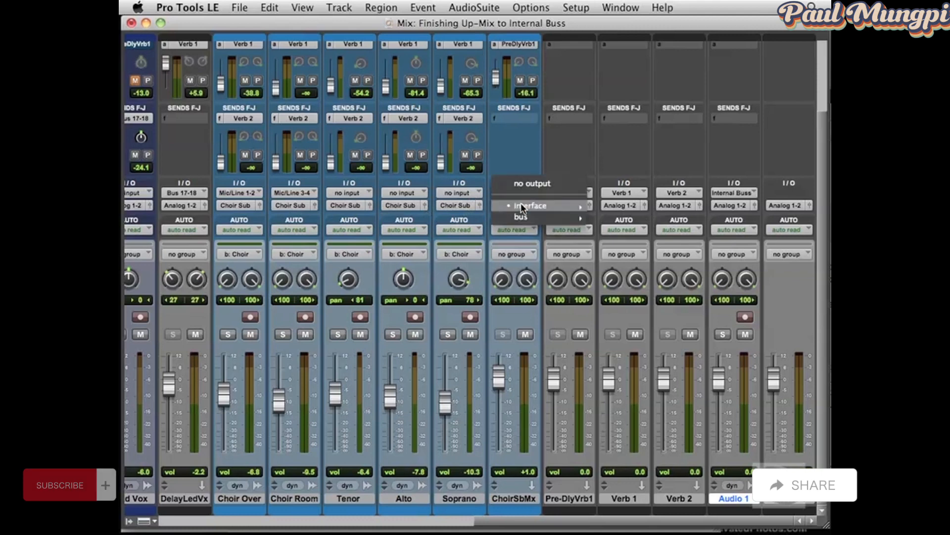
{"action": "mouse_move", "coordinate": [545, 217]}
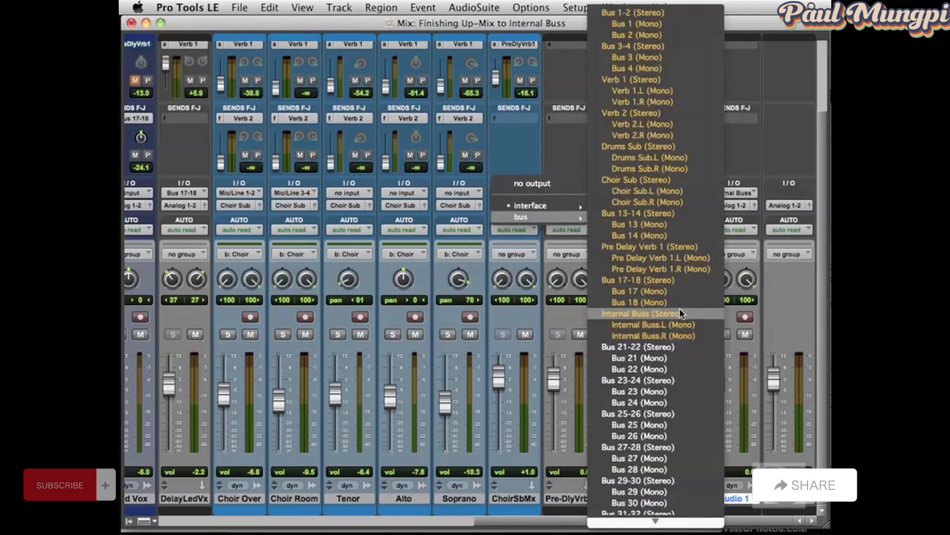
{"action": "left_click", "coordinate": [513, 147]}
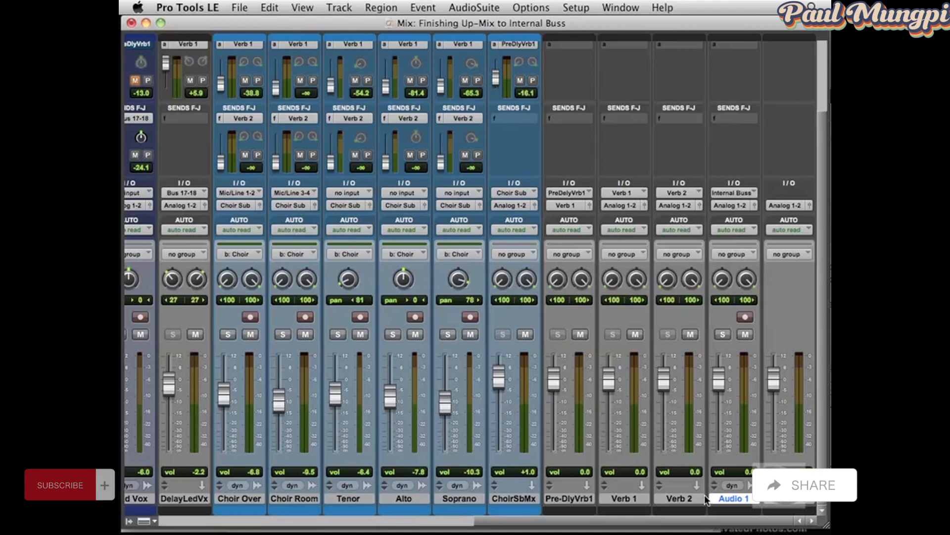
- Select the Verb 2, Verb 1, ChoirSbMx, DelayLedVx, Lead Vox, Gtr Delay and Elec Gtr tracks together
{"action": "left_click", "coordinate": [680, 497]}
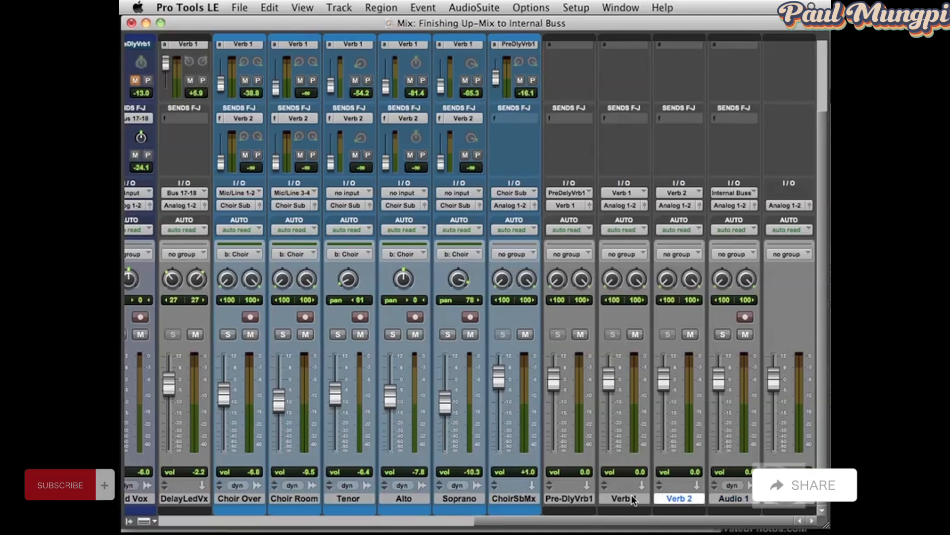
{"action": "left_click", "coordinate": [630, 499], "text": "shift"}
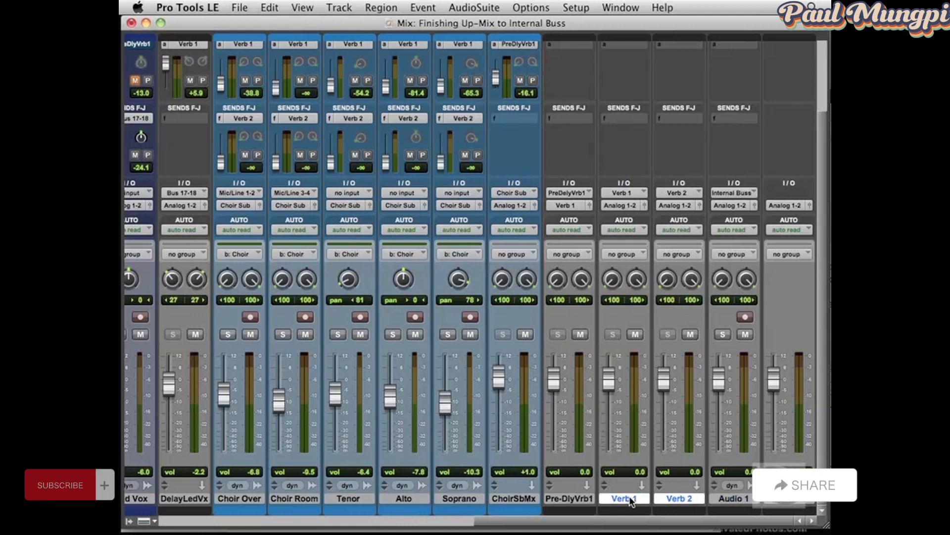
{"action": "left_click", "coordinate": [514, 498], "text": "super"}
{"action": "scroll", "coordinate": [509, 476], "scroll_direction": "left", "scroll_amount": 3}
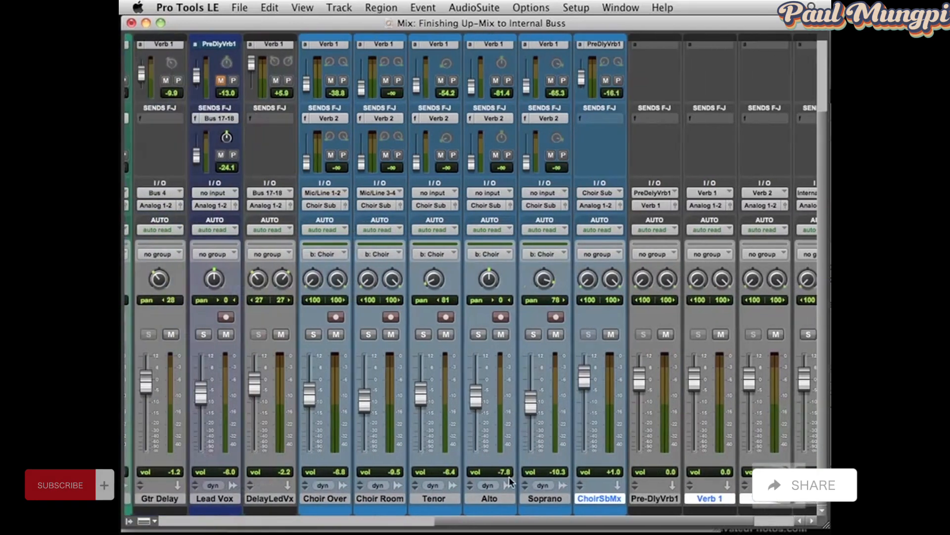
{"action": "scroll", "coordinate": [427, 476], "scroll_direction": "left", "scroll_amount": 4}
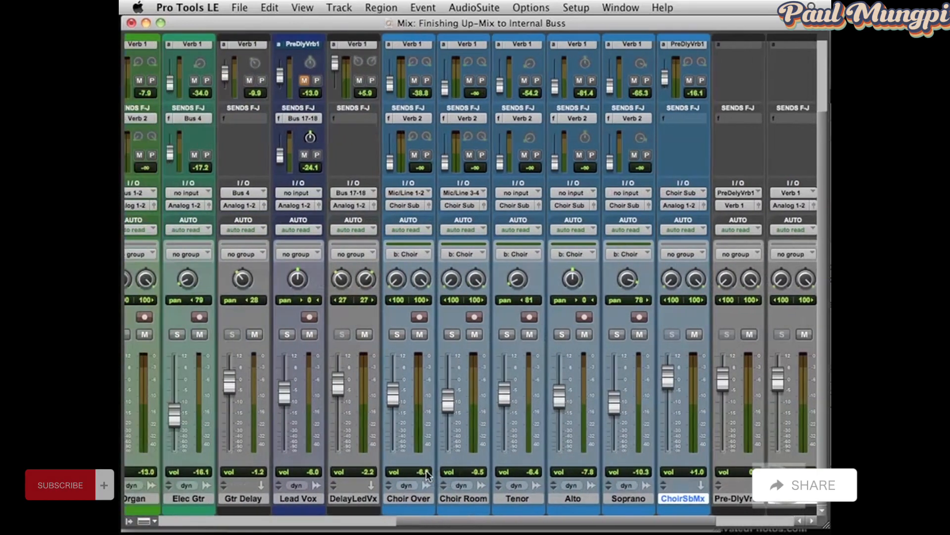
{"action": "scroll", "coordinate": [426, 476], "scroll_direction": "left", "scroll_amount": 2}
{"action": "left_click", "coordinate": [387, 498], "text": "super"}
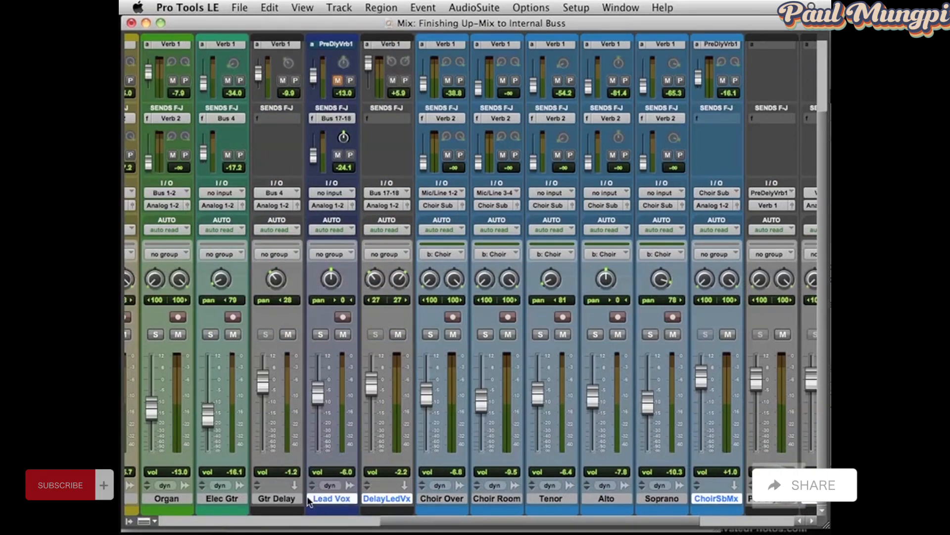
{"action": "left_click", "coordinate": [287, 497], "text": "super"}
{"action": "left_click", "coordinate": [221, 498], "text": "super"}
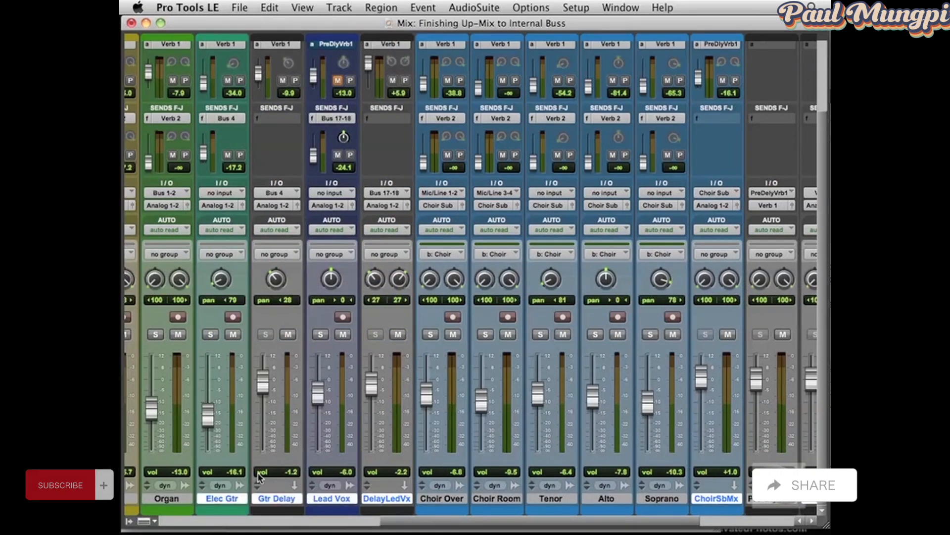
- Add Organ, Piano, Bass and DrmsSbMx to the selection and route all selected tracks' outputs to Internal Buss (Stereo)
{"action": "scroll", "coordinate": [278, 475], "scroll_direction": "left", "scroll_amount": 4}
{"action": "scroll", "coordinate": [301, 476], "scroll_direction": "left", "scroll_amount": 2}
{"action": "left_click", "coordinate": [424, 498], "text": "super"}
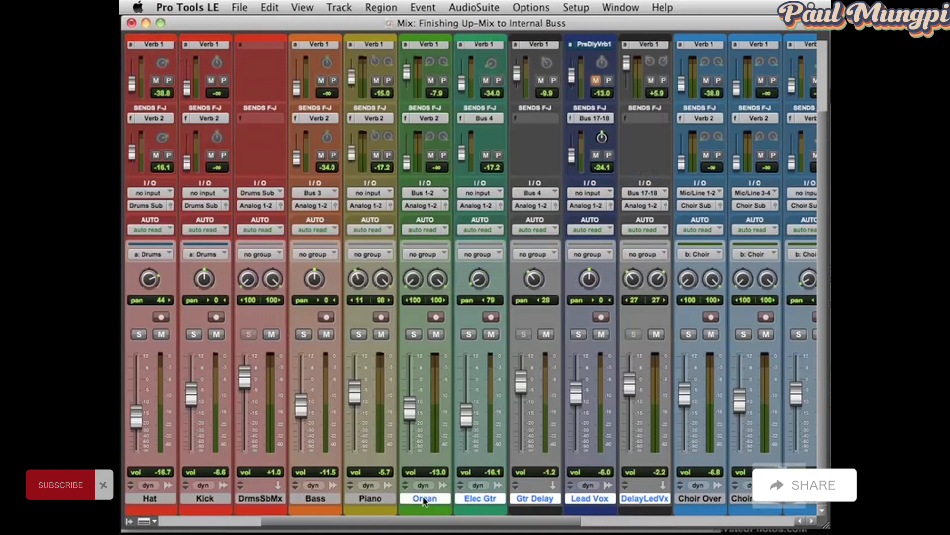
{"action": "left_click", "coordinate": [383, 499], "text": "super"}
{"action": "left_click", "coordinate": [328, 500], "text": "super"}
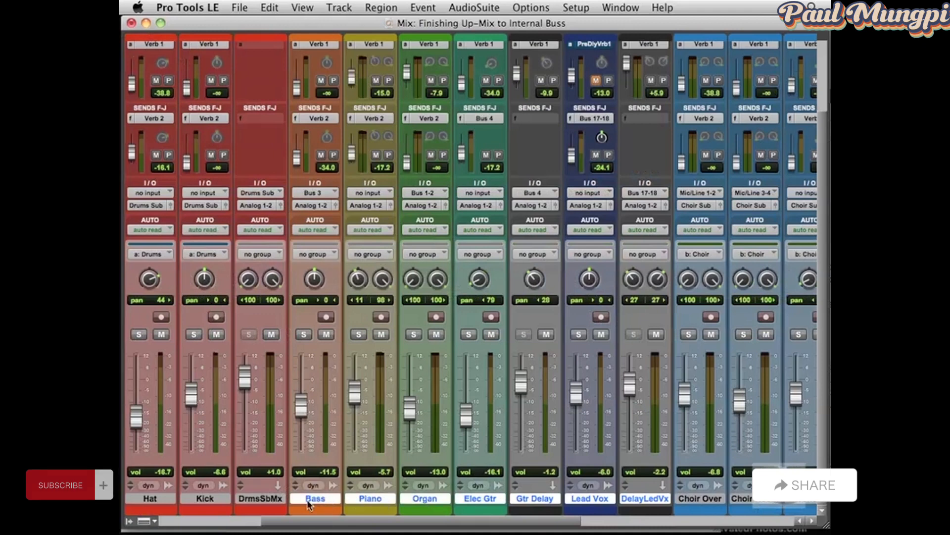
{"action": "left_click", "coordinate": [275, 500], "text": "super"}
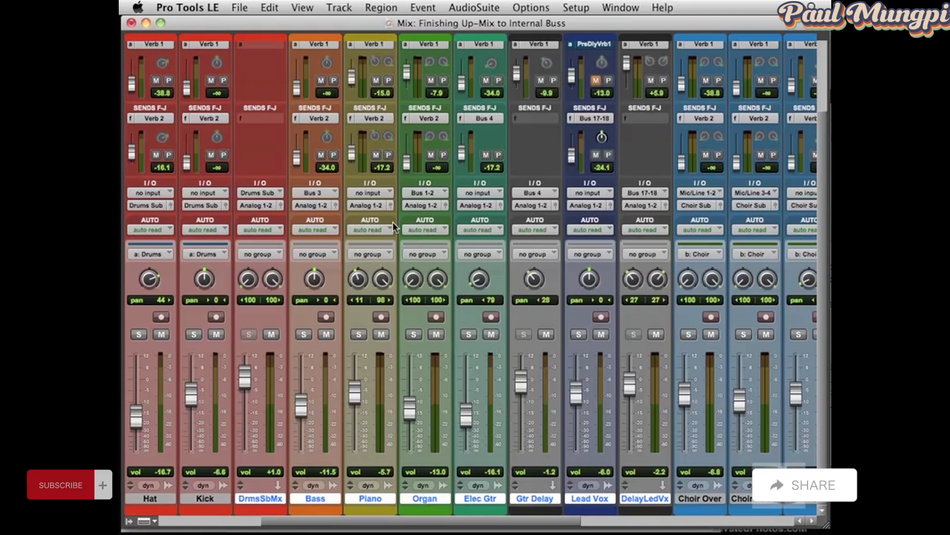
{"action": "left_click", "coordinate": [423, 201]}
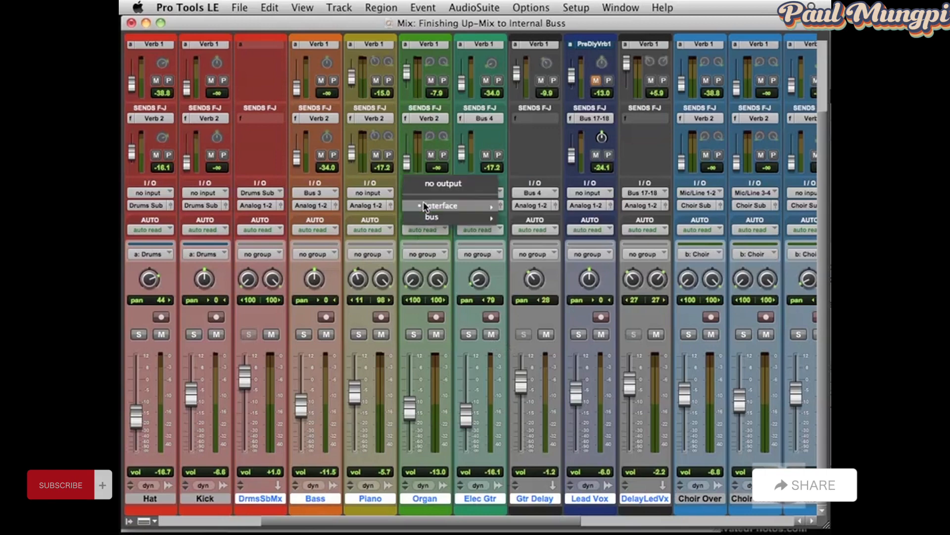
{"action": "mouse_move", "coordinate": [450, 214]}
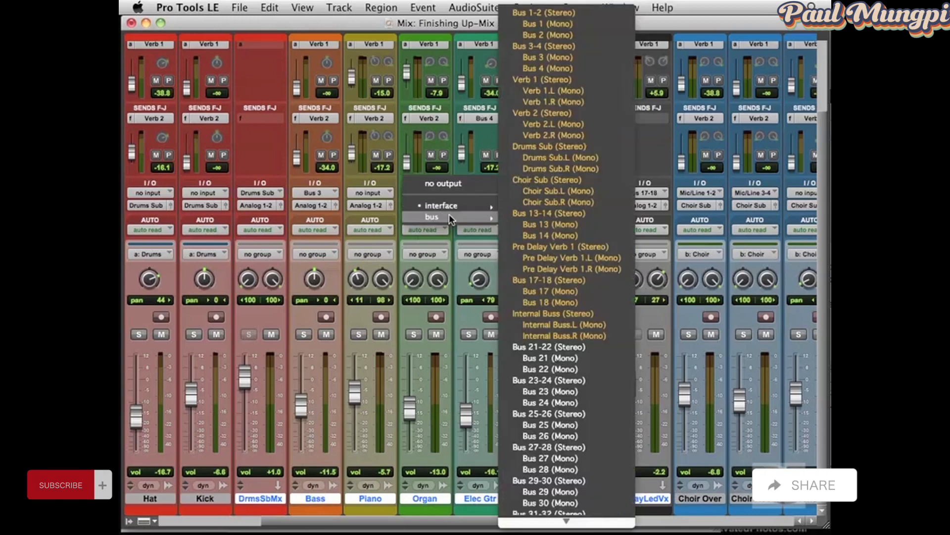
{"action": "left_click", "coordinate": [576, 313], "text": "alt+shift"}
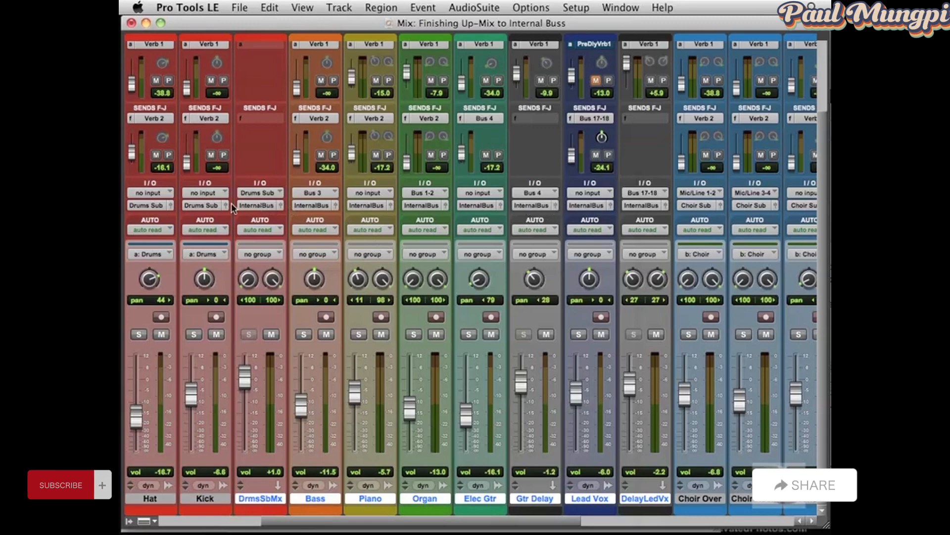
- Record-enable the new Audio 1 track and rename it as Mix 1
{"action": "scroll", "coordinate": [569, 227], "scroll_direction": "right", "scroll_amount": 5}
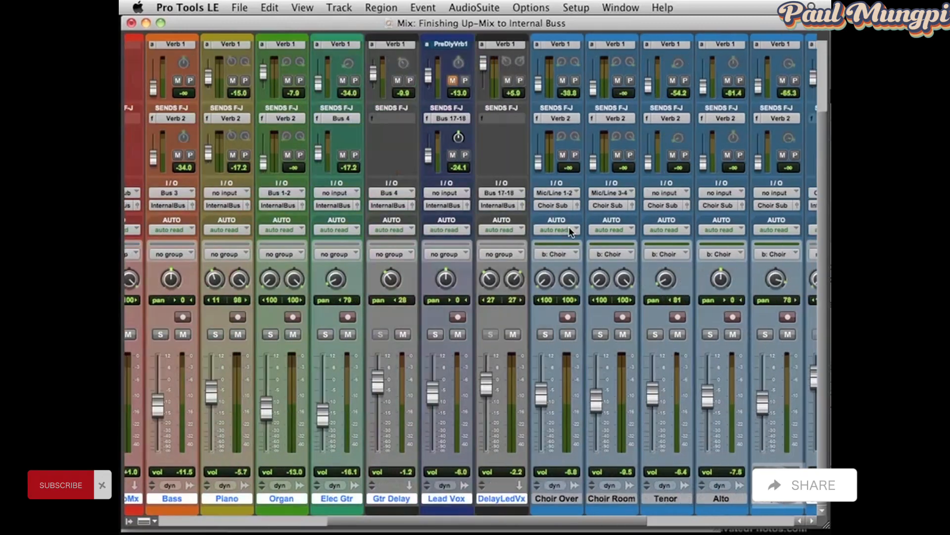
{"action": "scroll", "coordinate": [671, 209], "scroll_direction": "right", "scroll_amount": 5}
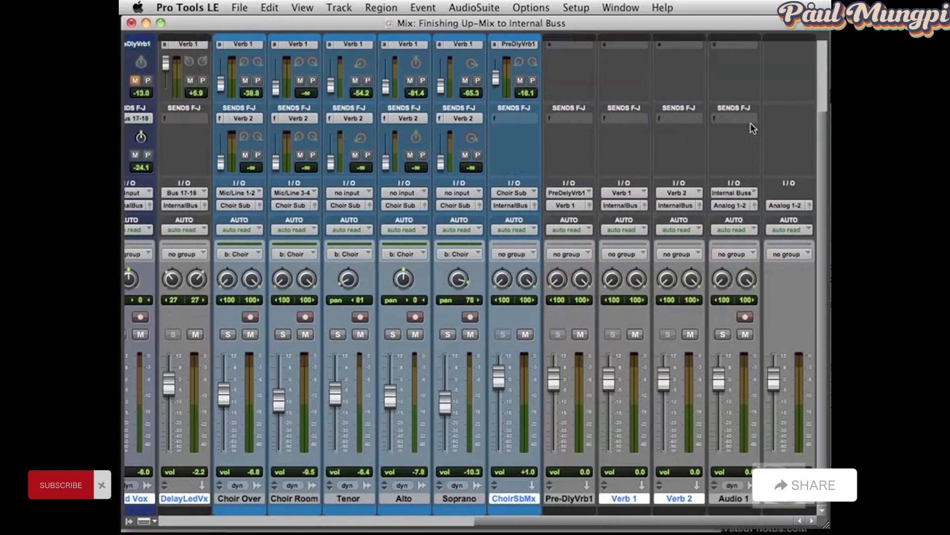
{"action": "left_click", "coordinate": [745, 317]}
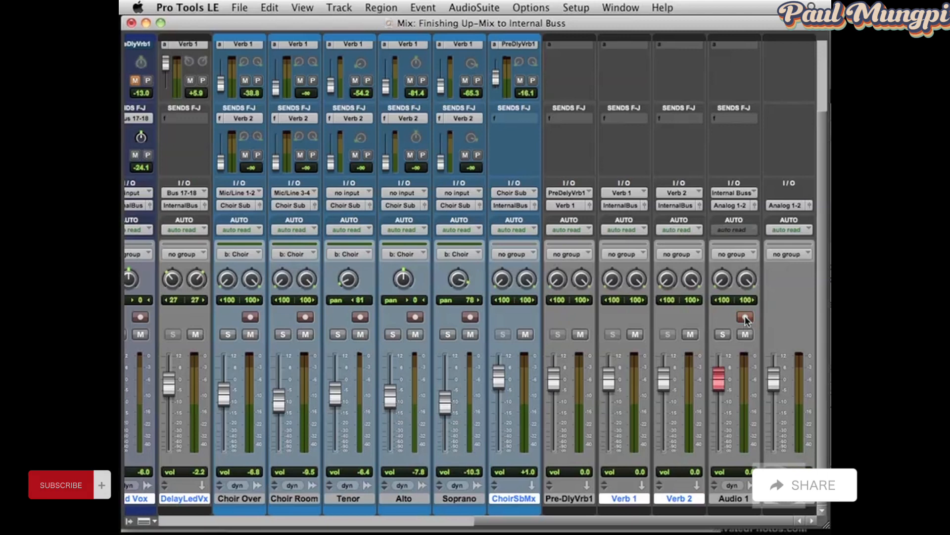
{"action": "double_click", "coordinate": [739, 496]}
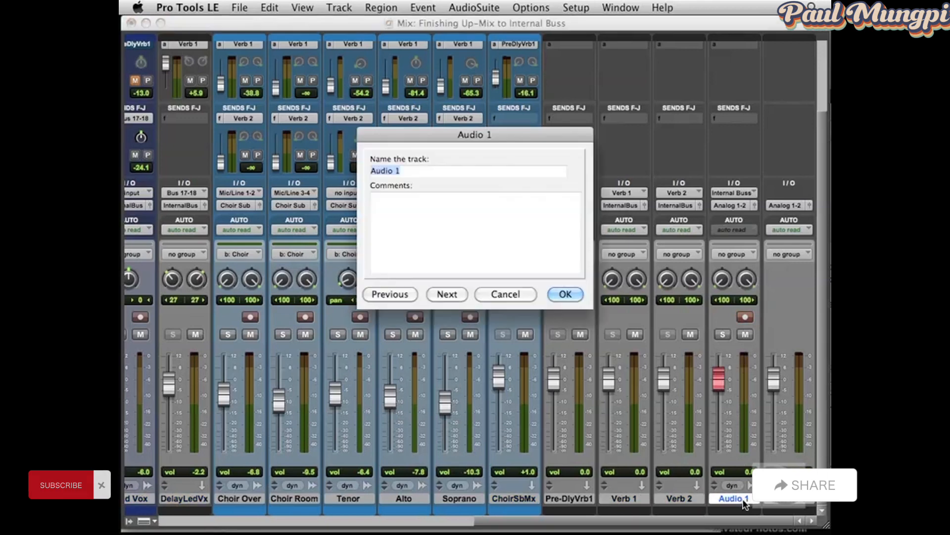
{"action": "type", "text": "Mix 1"}
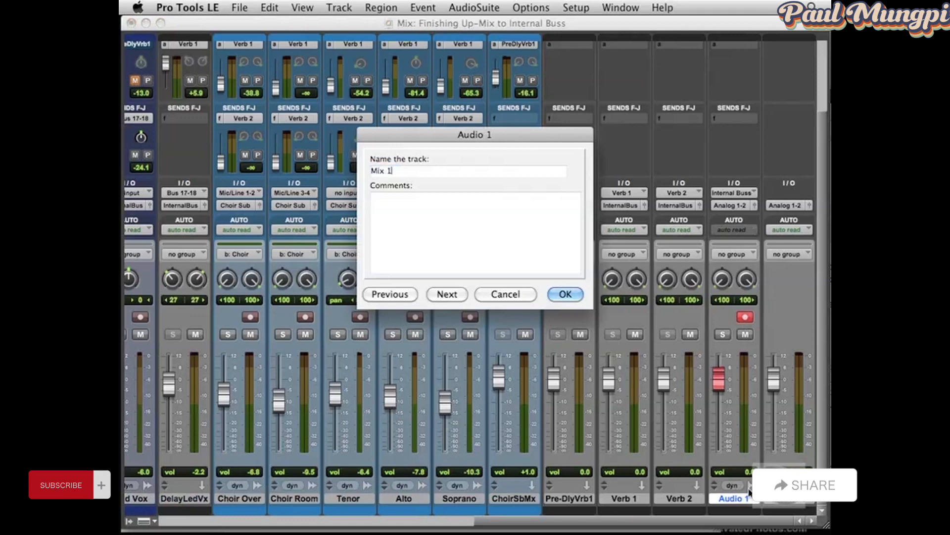
{"action": "left_click", "coordinate": [566, 295]}
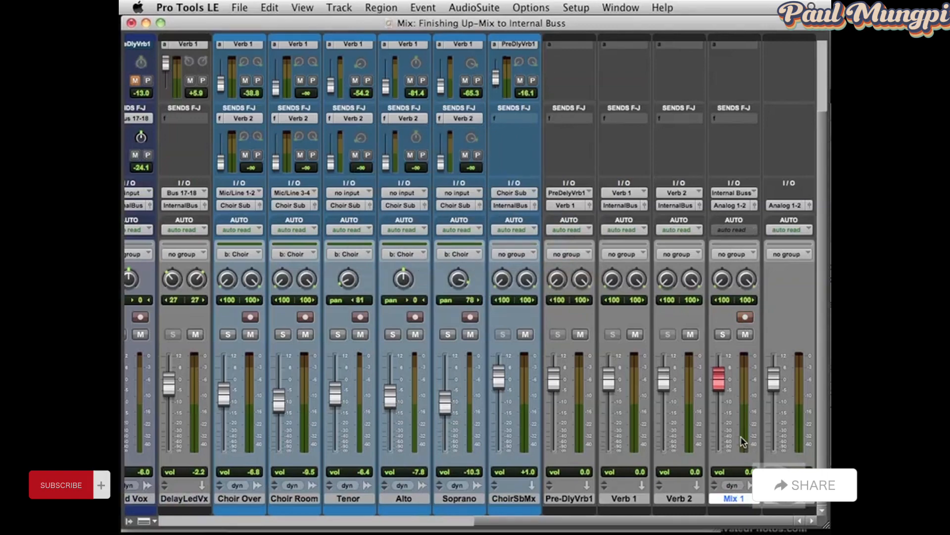
- Switch to the Edit window and record the mix onto the Mix 1 track from the session start, stopping around bar 39
{"action": "key", "text": "super+equal"}
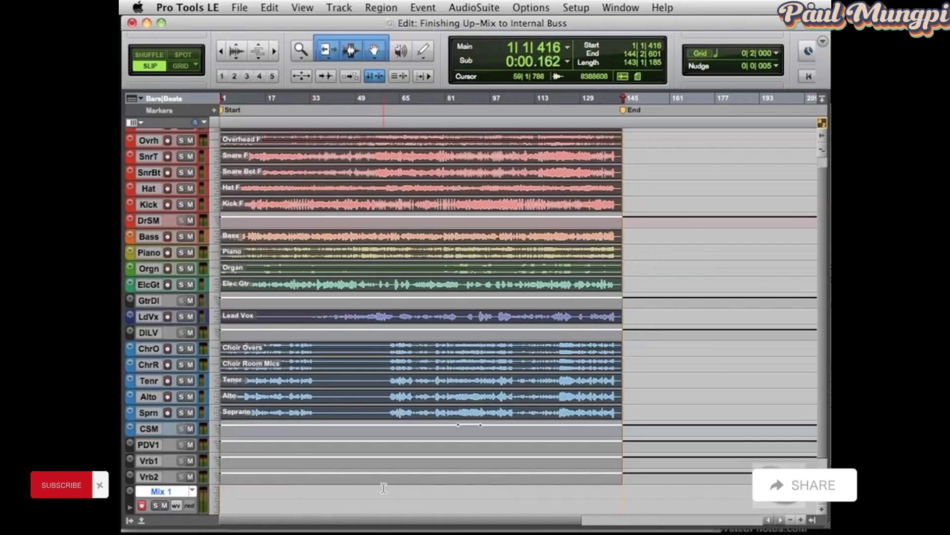
{"action": "key", "text": "super+space"}
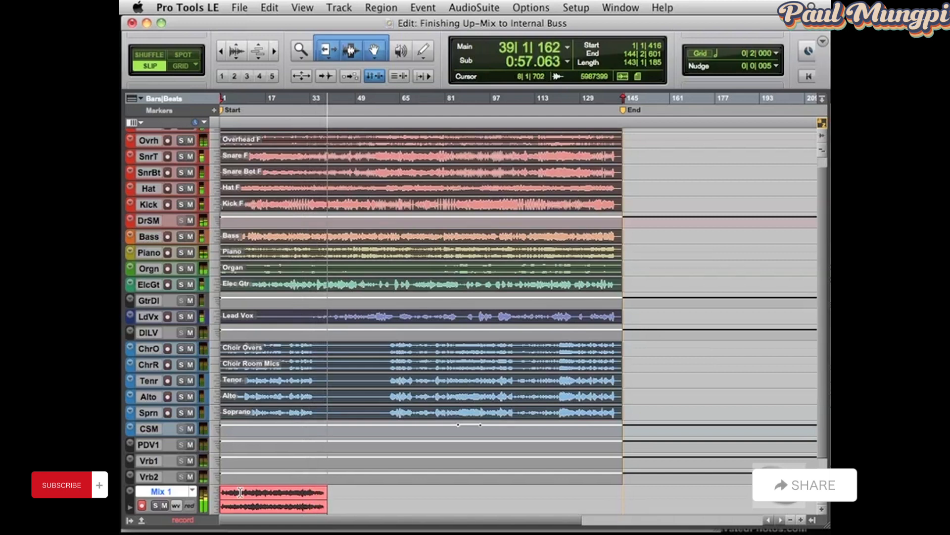
{"action": "key", "text": "space"}
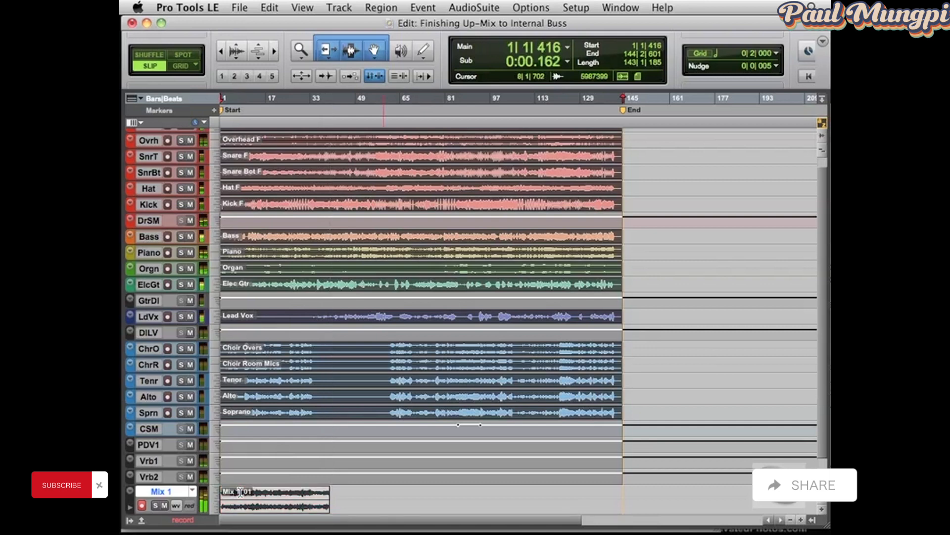